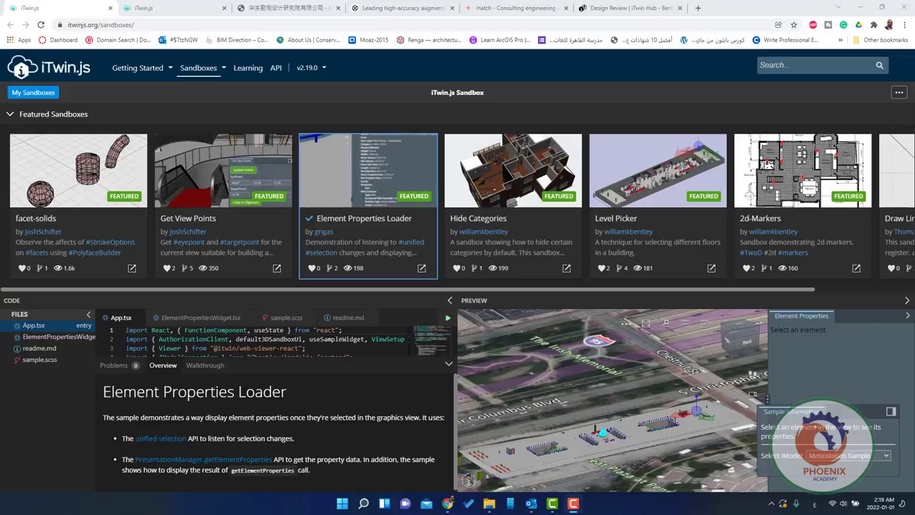
Launch the facet-solids sample from the Featured Sandboxes list
{"action": "left_click", "coordinate": [552, 374]}
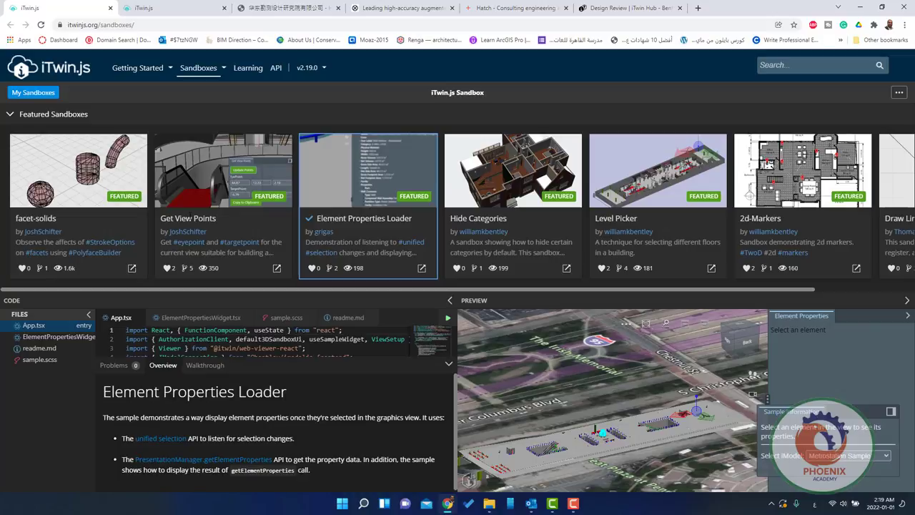
{"action": "scroll", "coordinate": [286, 340], "scroll_direction": "down", "scroll_amount": 1}
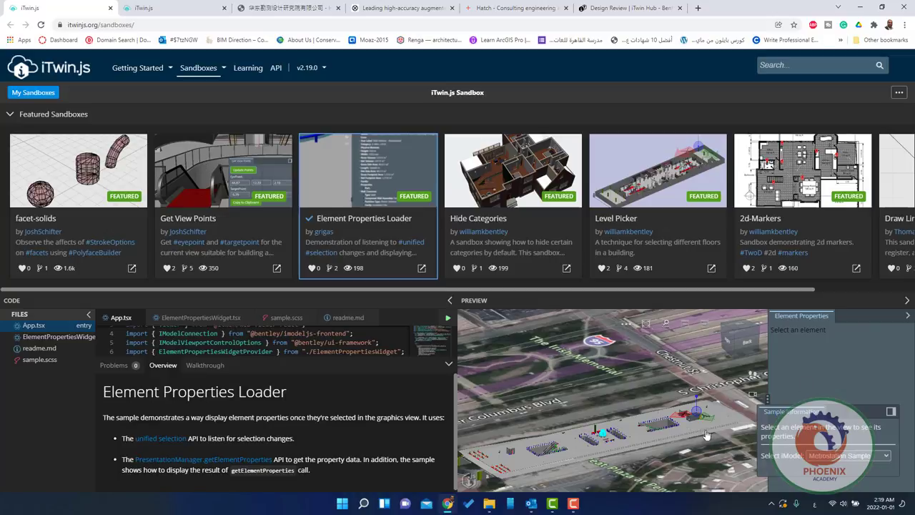
{"action": "left_click", "coordinate": [78, 172]}
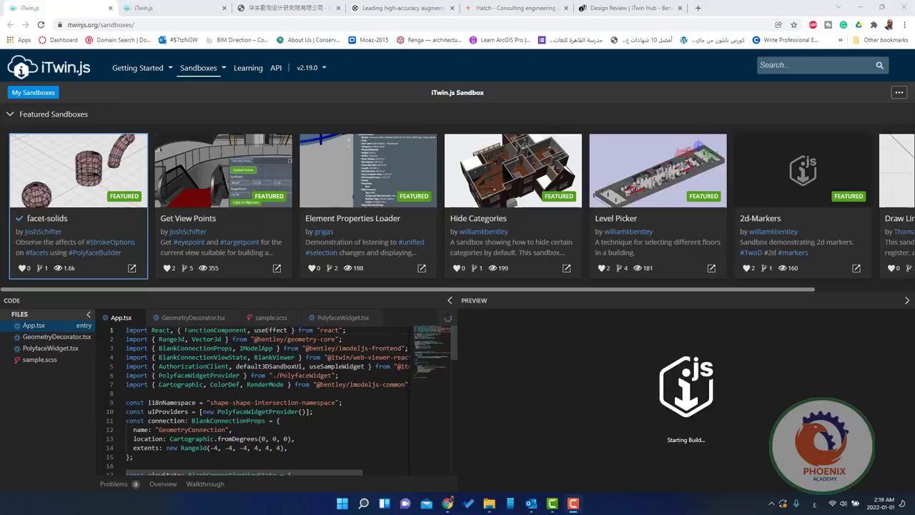
Look through the App.tsx code, then zoom the preview out on the faceted sphere, cylinder and pipe
{"action": "scroll", "coordinate": [211, 399], "scroll_direction": "down", "scroll_amount": 2}
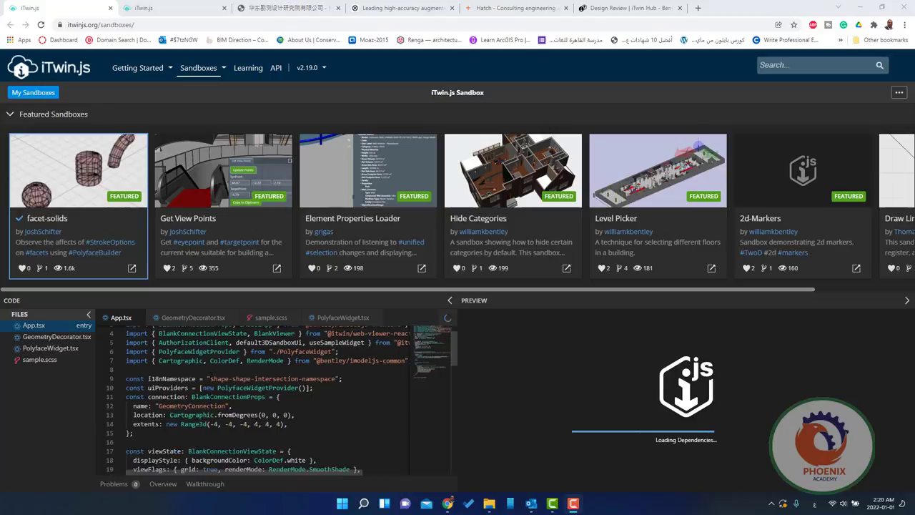
{"action": "scroll", "coordinate": [210, 398], "scroll_direction": "down", "scroll_amount": 3}
{"action": "scroll", "coordinate": [211, 399], "scroll_direction": "down", "scroll_amount": 4}
{"action": "scroll", "coordinate": [211, 399], "scroll_direction": "down", "scroll_amount": 5}
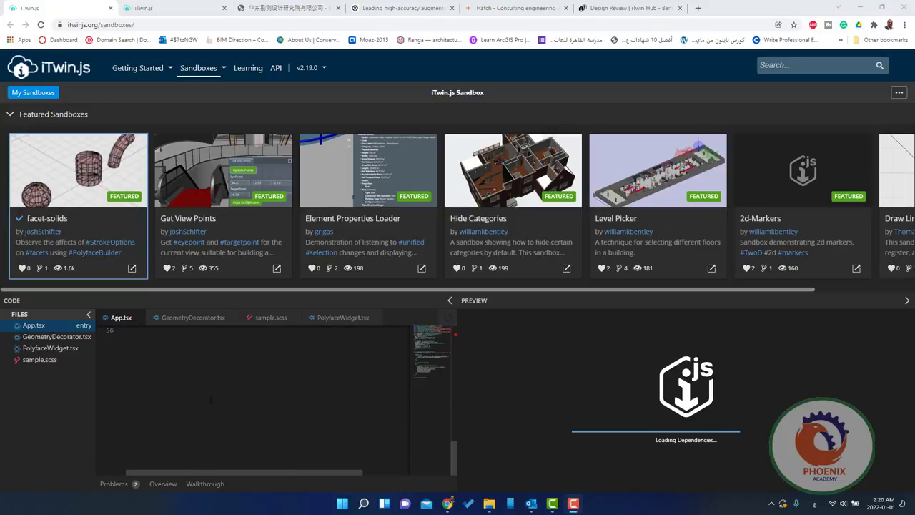
{"action": "scroll", "coordinate": [210, 399], "scroll_direction": "up", "scroll_amount": 5}
{"action": "scroll", "coordinate": [209, 403], "scroll_direction": "up", "scroll_amount": 4}
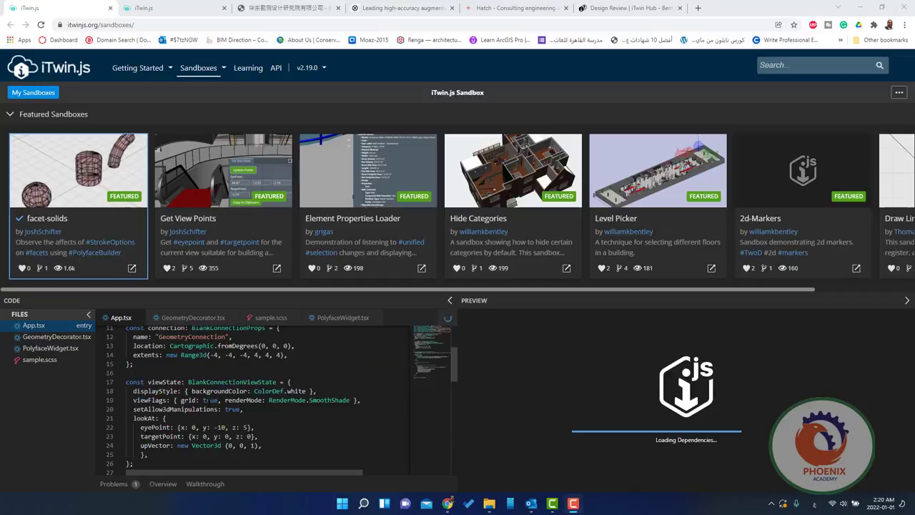
{"action": "scroll", "coordinate": [208, 403], "scroll_direction": "up", "scroll_amount": 4}
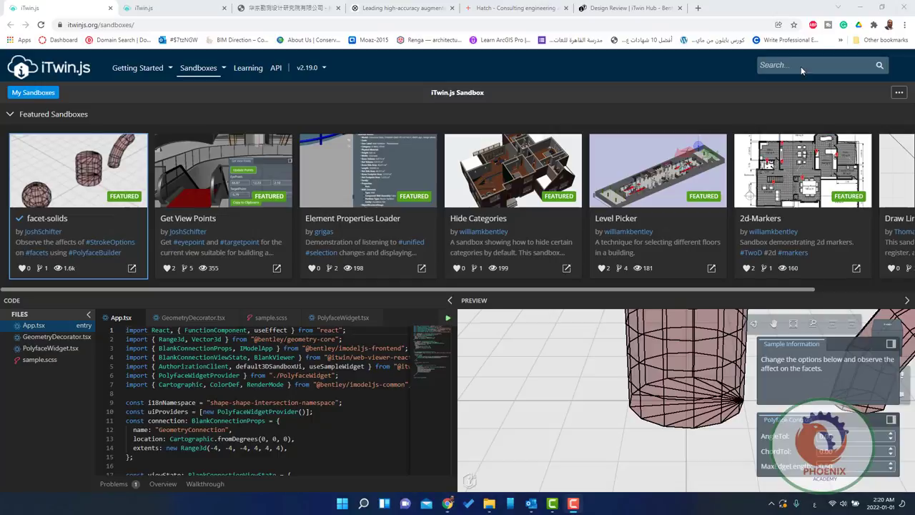
{"action": "scroll", "coordinate": [649, 382], "scroll_direction": "down", "scroll_amount": 3}
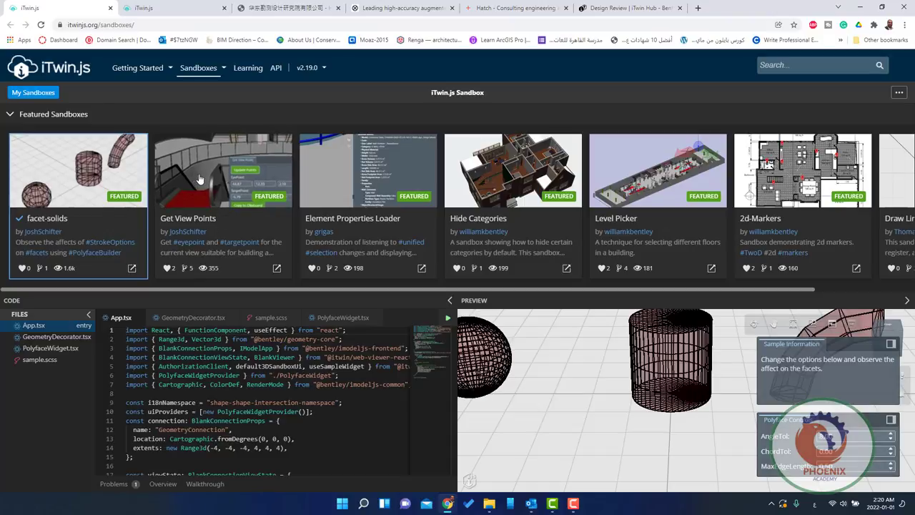
Launch Get View Points, reviewing GetViewPointsWidget.tsx and sample.scss before returning to App.tsx
{"action": "left_click", "coordinate": [235, 168]}
{"action": "left_click_drag", "start_coordinate": [829, 289], "coordinate": [881, 292]}
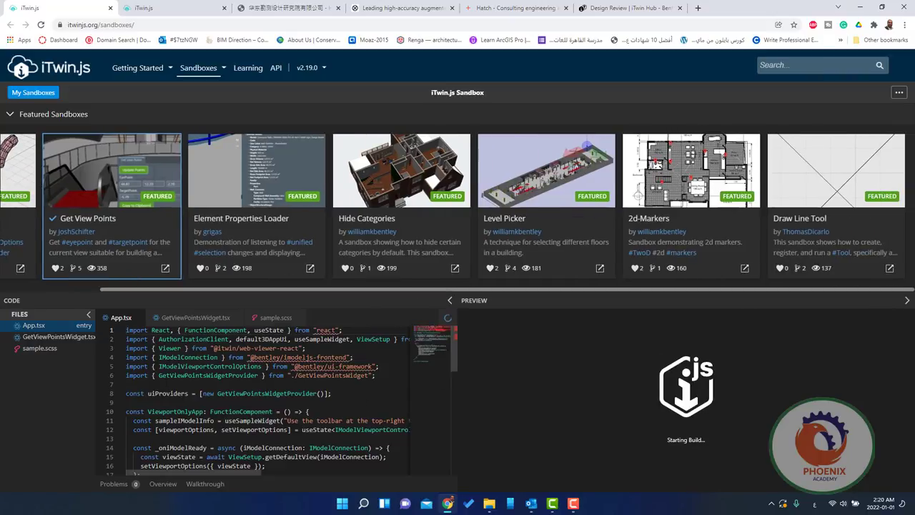
{"action": "left_click", "coordinate": [195, 319]}
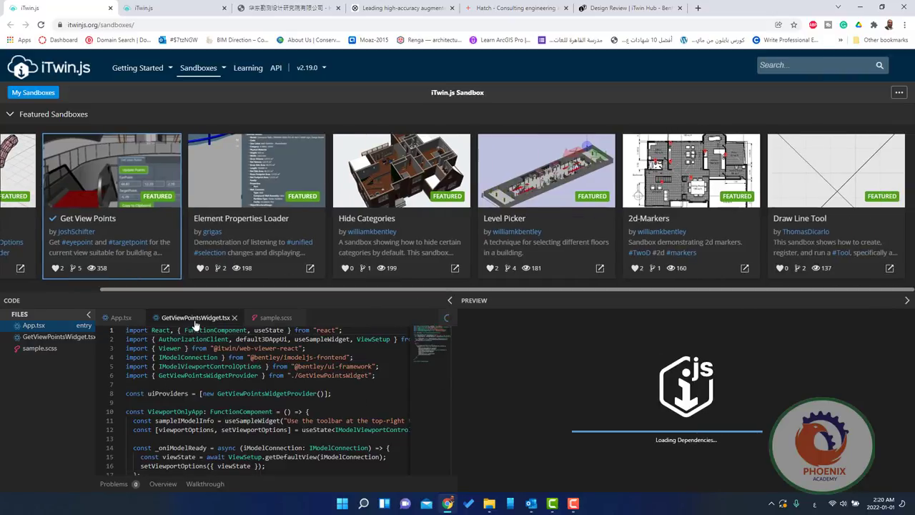
{"action": "left_click", "coordinate": [272, 319]}
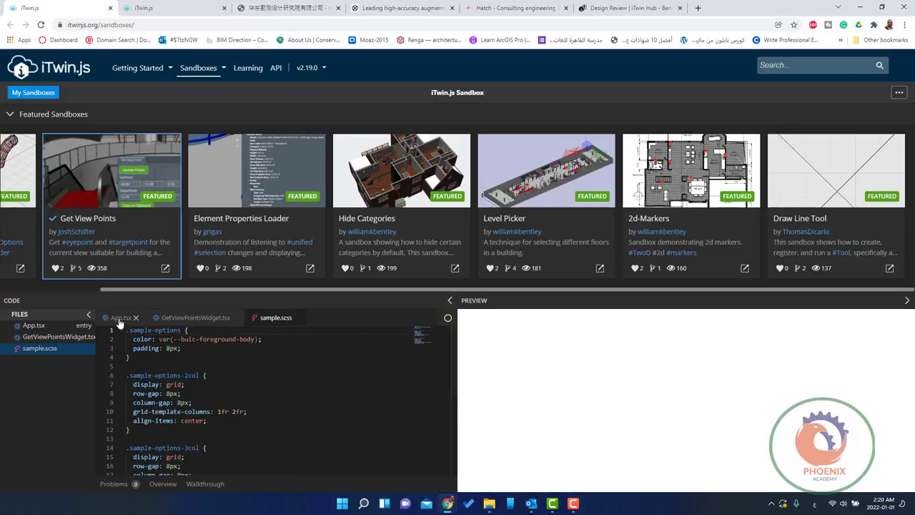
{"action": "left_click", "coordinate": [118, 318]}
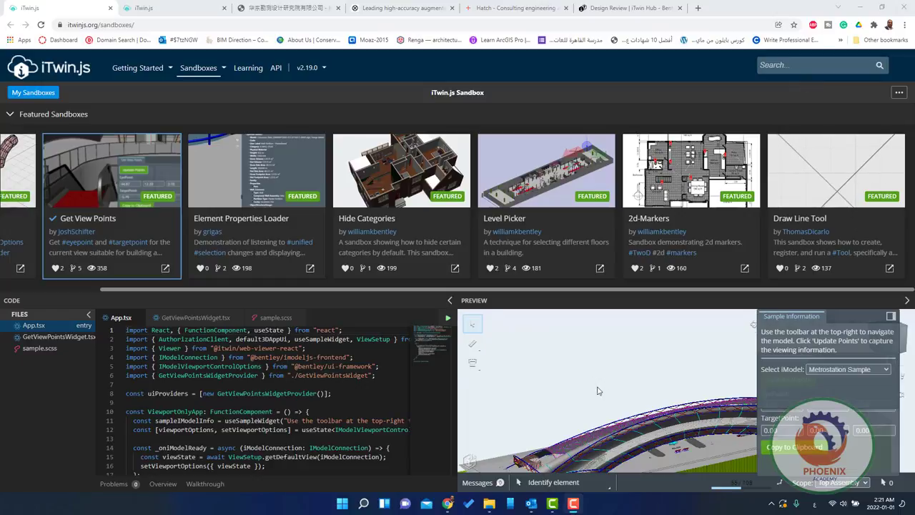
Zoom around the Metrostation model, then choose another iModel from the Select iModel dropdown
{"action": "scroll", "coordinate": [628, 379], "scroll_direction": "down", "scroll_amount": 5}
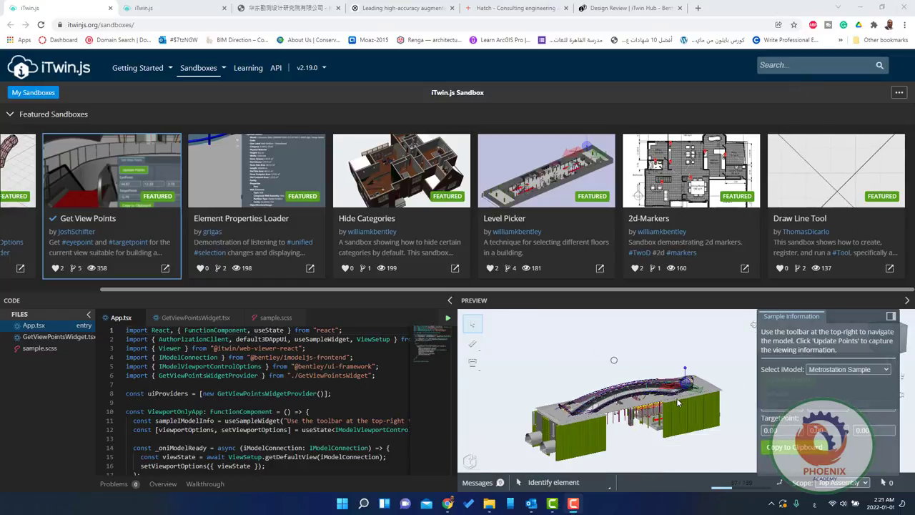
{"action": "scroll", "coordinate": [626, 361], "scroll_direction": "up", "scroll_amount": 3}
{"action": "scroll", "coordinate": [607, 354], "scroll_direction": "up", "scroll_amount": 3}
{"action": "scroll", "coordinate": [572, 343], "scroll_direction": "up", "scroll_amount": 3}
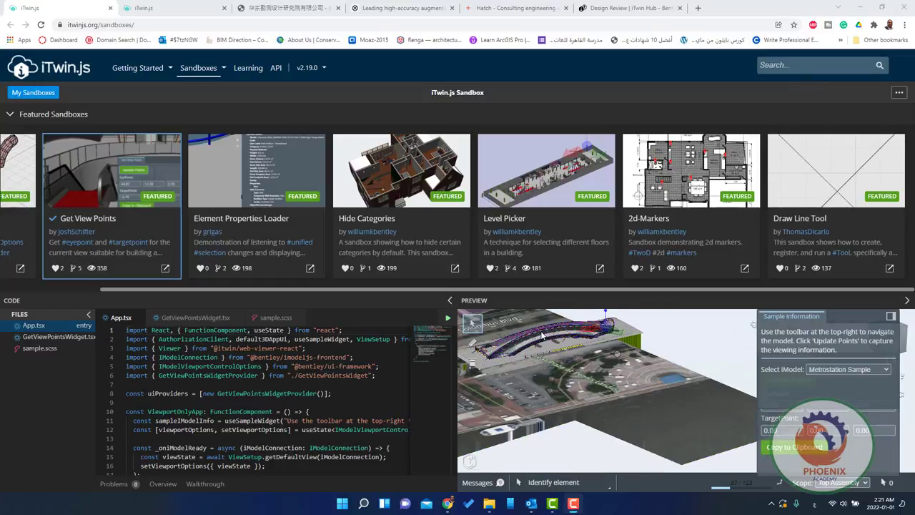
{"action": "scroll", "coordinate": [541, 334], "scroll_direction": "up", "scroll_amount": 3}
{"action": "scroll", "coordinate": [542, 334], "scroll_direction": "up", "scroll_amount": 3}
{"action": "scroll", "coordinate": [651, 420], "scroll_direction": "up", "scroll_amount": 3}
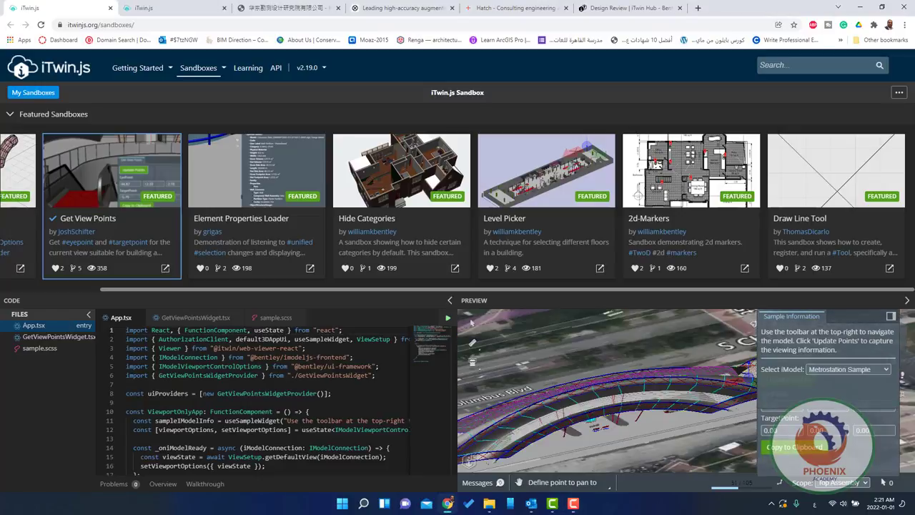
{"action": "scroll", "coordinate": [737, 386], "scroll_direction": "down", "scroll_amount": 3}
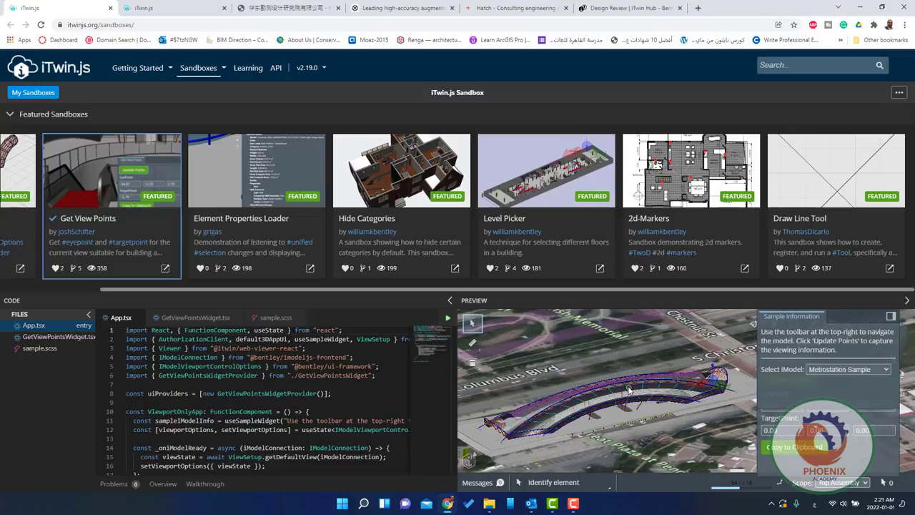
{"action": "left_click", "coordinate": [846, 370]}
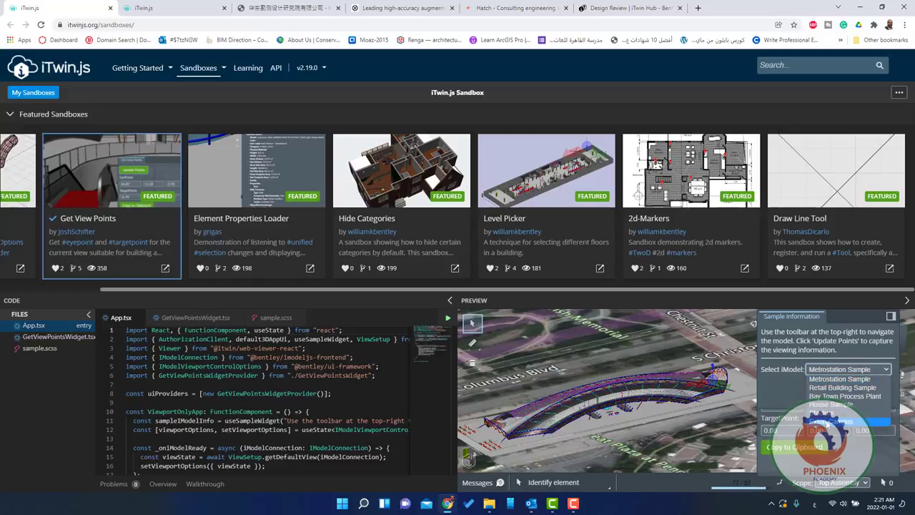
{"action": "left_click", "coordinate": [825, 422]}
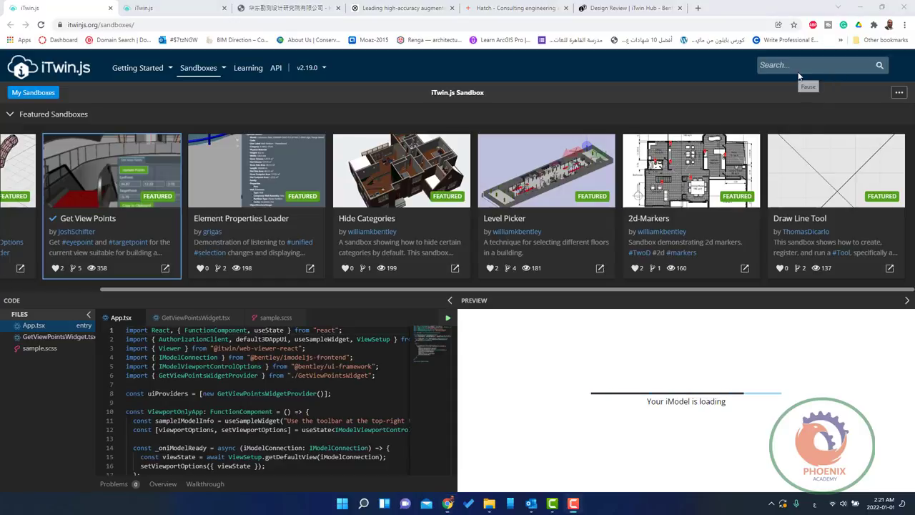
Measure a distance on the building wall with Measure Distance, then launch Element Properties Loader
{"action": "scroll", "coordinate": [586, 363], "scroll_direction": "up", "scroll_amount": 3}
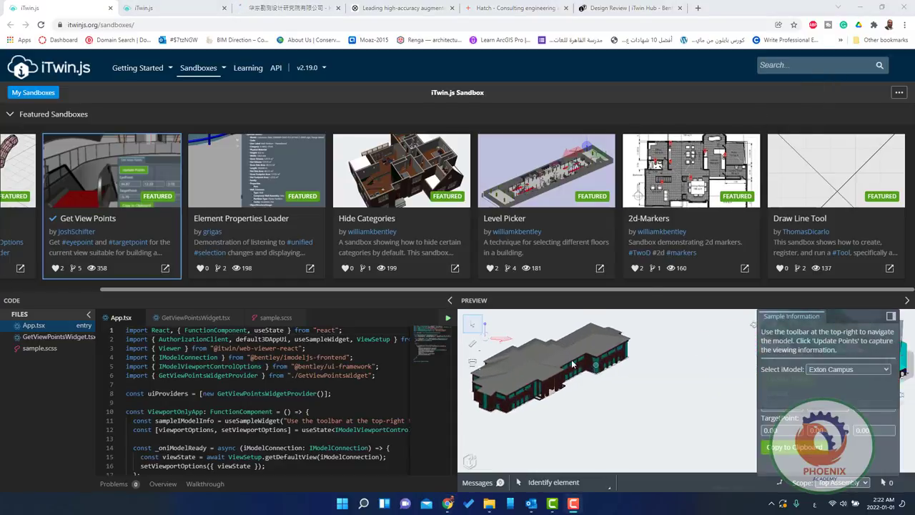
{"action": "scroll", "coordinate": [568, 367], "scroll_direction": "up", "scroll_amount": 3}
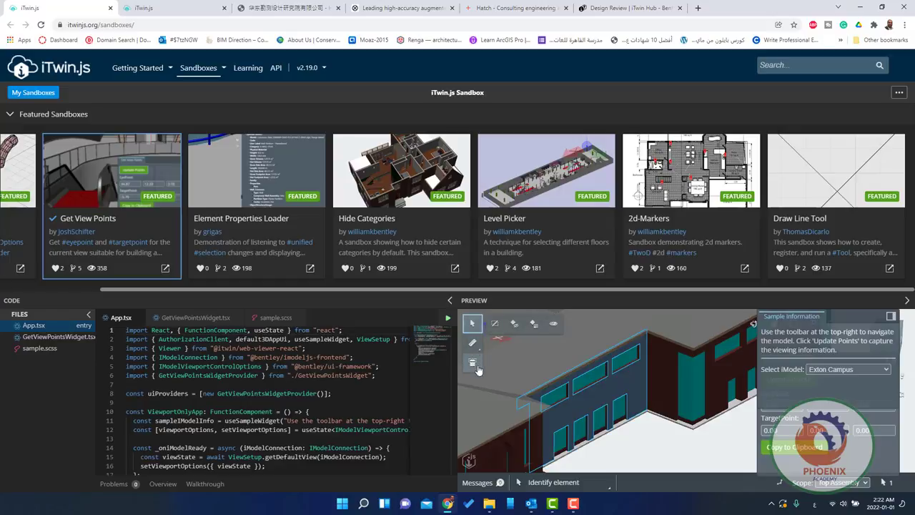
{"action": "left_click", "coordinate": [471, 345]}
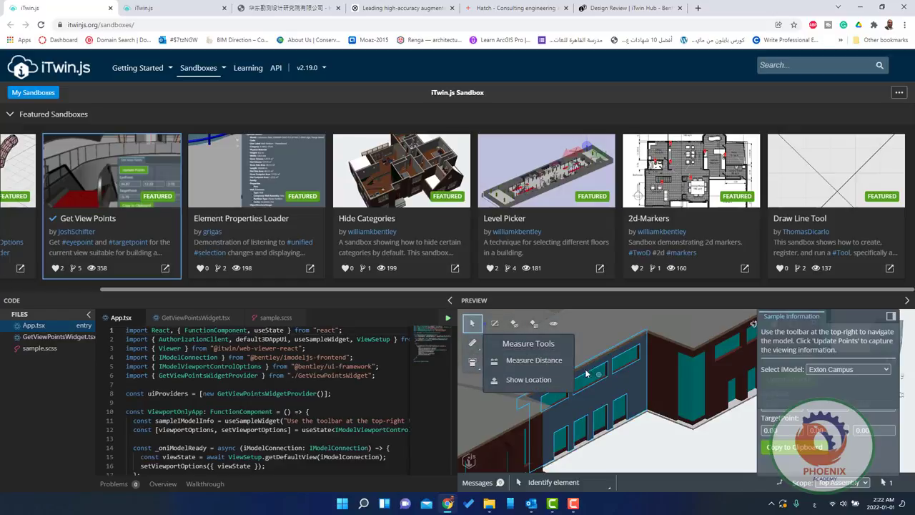
{"action": "left_click", "coordinate": [534, 361]}
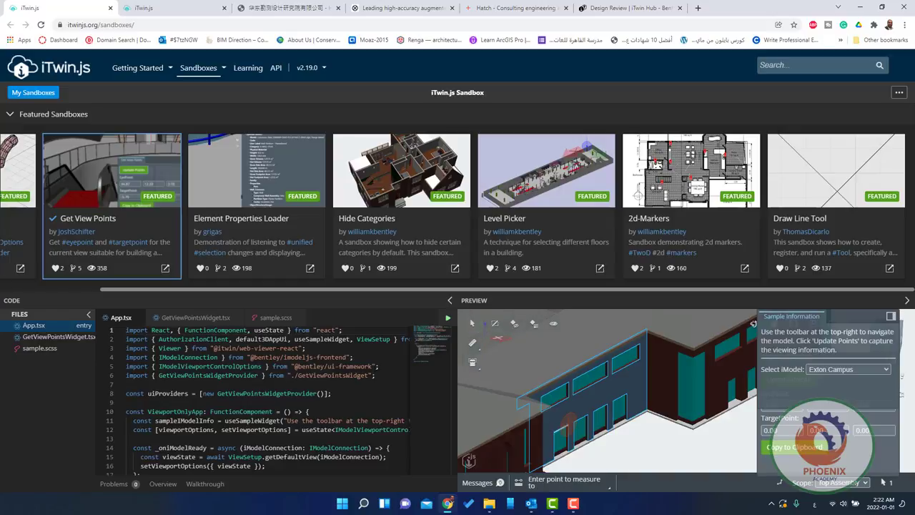
{"action": "left_click", "coordinate": [647, 395]}
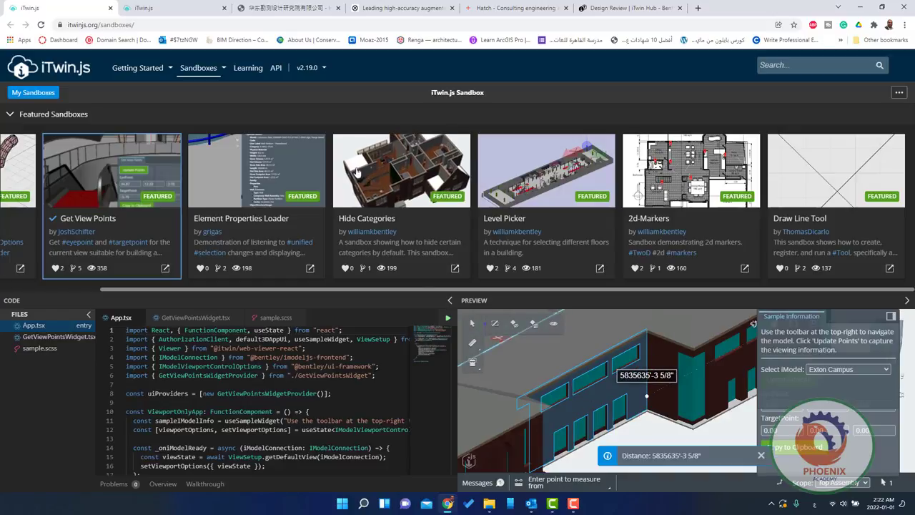
{"action": "left_click", "coordinate": [253, 184]}
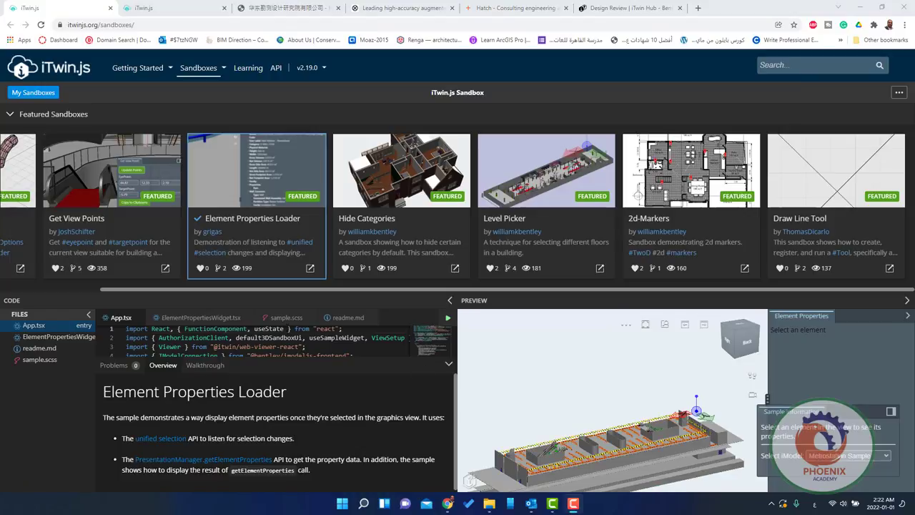
Go to the Getting Started guide, then switch to the iTwin.js homepage tab
{"action": "left_click", "coordinate": [161, 71]}
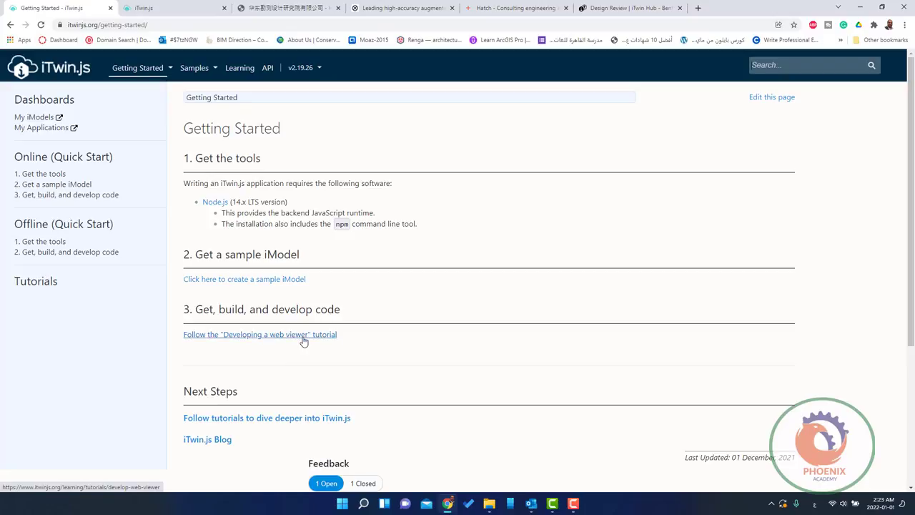
{"action": "key", "text": "ctrl+Tab"}
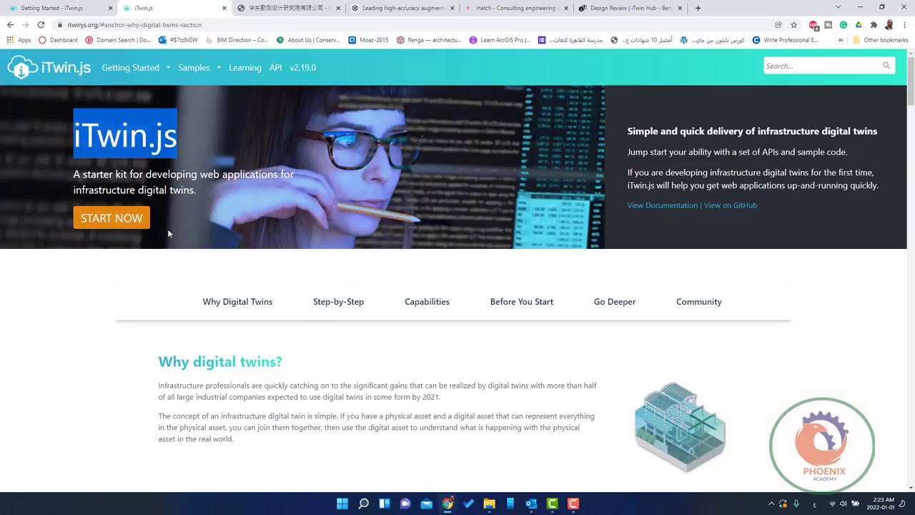
Scroll the homepage past the showcase, capabilities and iModel sections to the developer Community section
{"action": "scroll", "coordinate": [155, 284], "scroll_direction": "down", "scroll_amount": 1}
{"action": "left_click", "coordinate": [241, 255]}
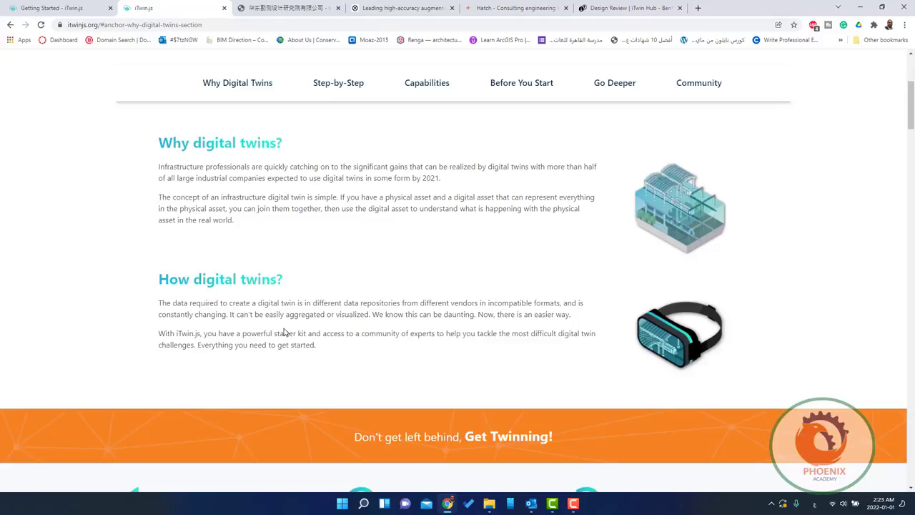
{"action": "scroll", "coordinate": [284, 332], "scroll_direction": "down", "scroll_amount": 1}
{"action": "scroll", "coordinate": [283, 328], "scroll_direction": "up", "scroll_amount": 3}
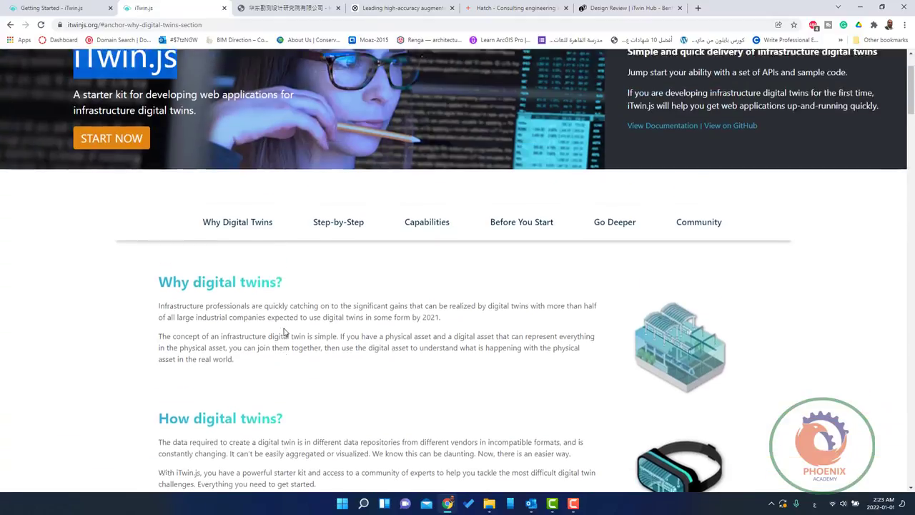
{"action": "scroll", "coordinate": [284, 330], "scroll_direction": "down", "scroll_amount": 3}
{"action": "scroll", "coordinate": [283, 332], "scroll_direction": "down", "scroll_amount": 3}
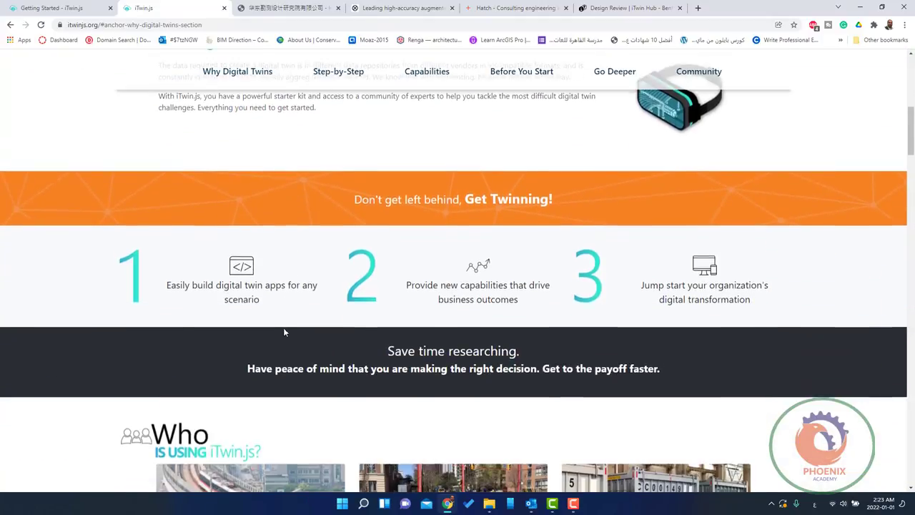
{"action": "scroll", "coordinate": [283, 331], "scroll_direction": "down", "scroll_amount": 3}
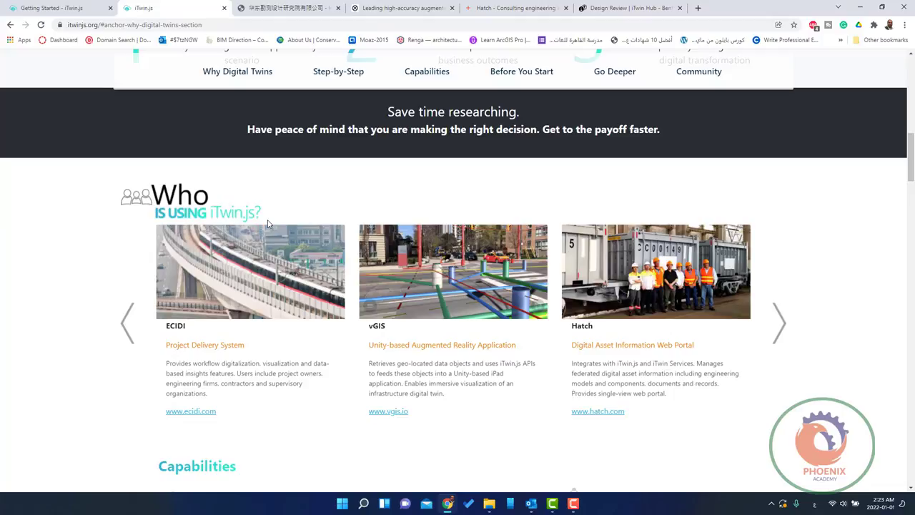
{"action": "scroll", "coordinate": [271, 255], "scroll_direction": "down", "scroll_amount": 3}
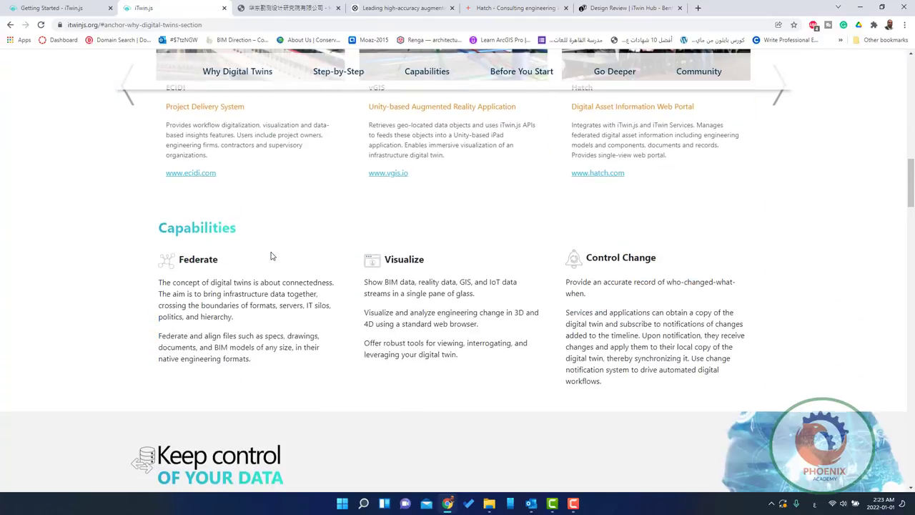
{"action": "scroll", "coordinate": [271, 255], "scroll_direction": "down", "scroll_amount": 4}
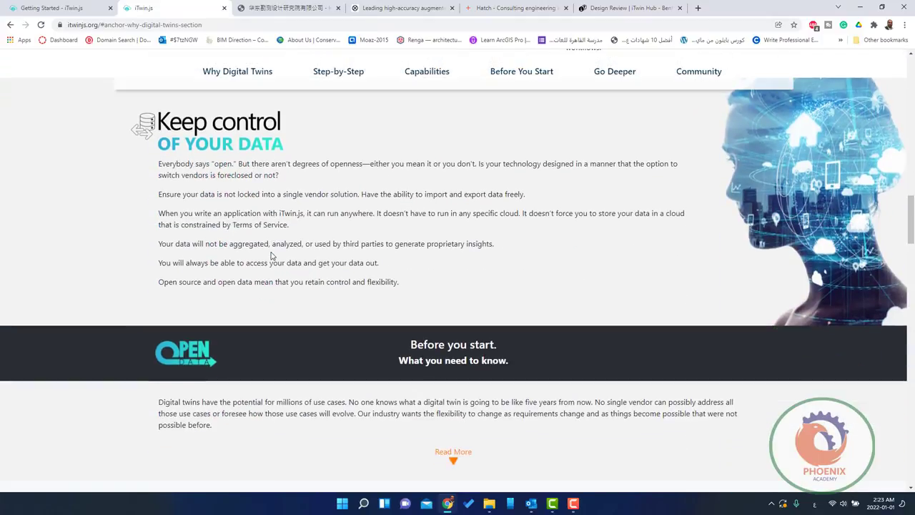
{"action": "scroll", "coordinate": [270, 256], "scroll_direction": "down", "scroll_amount": 4}
{"action": "scroll", "coordinate": [270, 256], "scroll_direction": "down", "scroll_amount": 3}
{"action": "scroll", "coordinate": [271, 256], "scroll_direction": "down", "scroll_amount": 2}
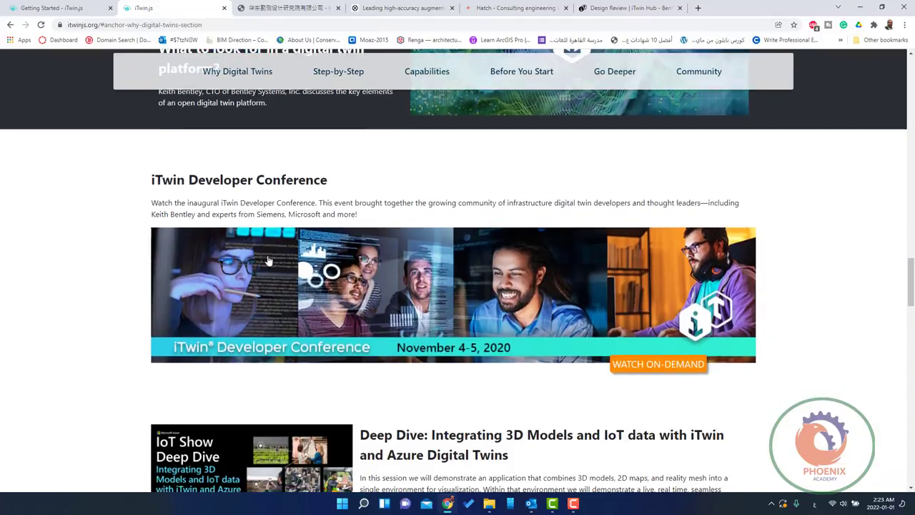
{"action": "scroll", "coordinate": [92, 300], "scroll_direction": "down", "scroll_amount": 2}
{"action": "scroll", "coordinate": [92, 303], "scroll_direction": "down", "scroll_amount": 3}
{"action": "scroll", "coordinate": [92, 303], "scroll_direction": "down", "scroll_amount": 2}
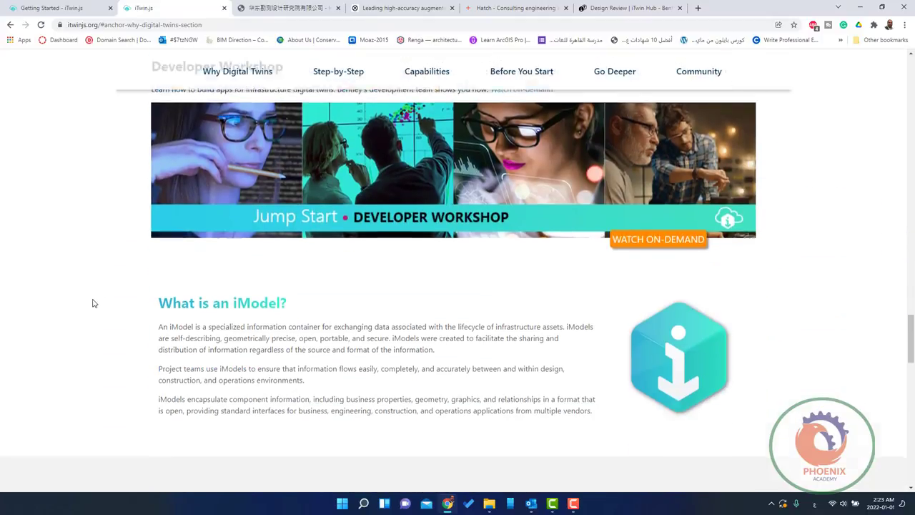
{"action": "scroll", "coordinate": [93, 303], "scroll_direction": "down", "scroll_amount": 1}
{"action": "scroll", "coordinate": [453, 314], "scroll_direction": "down", "scroll_amount": 2}
{"action": "scroll", "coordinate": [548, 334], "scroll_direction": "down", "scroll_amount": 3}
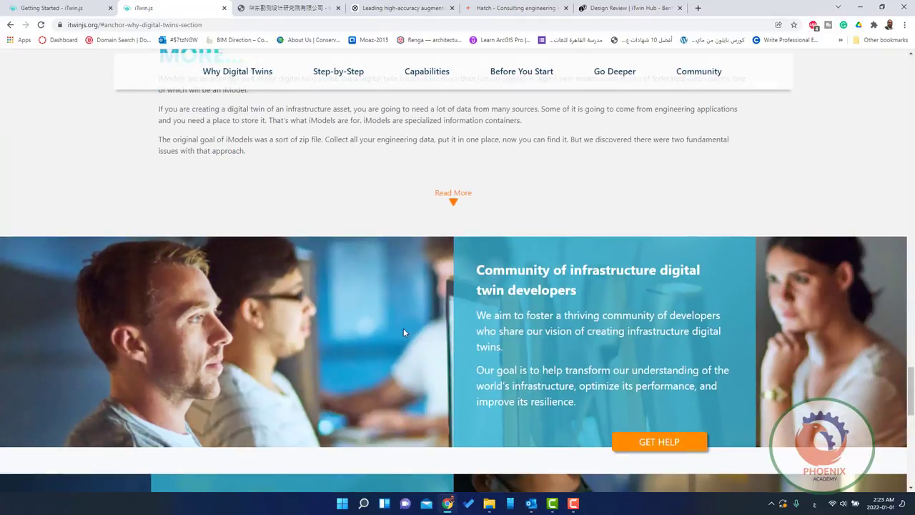